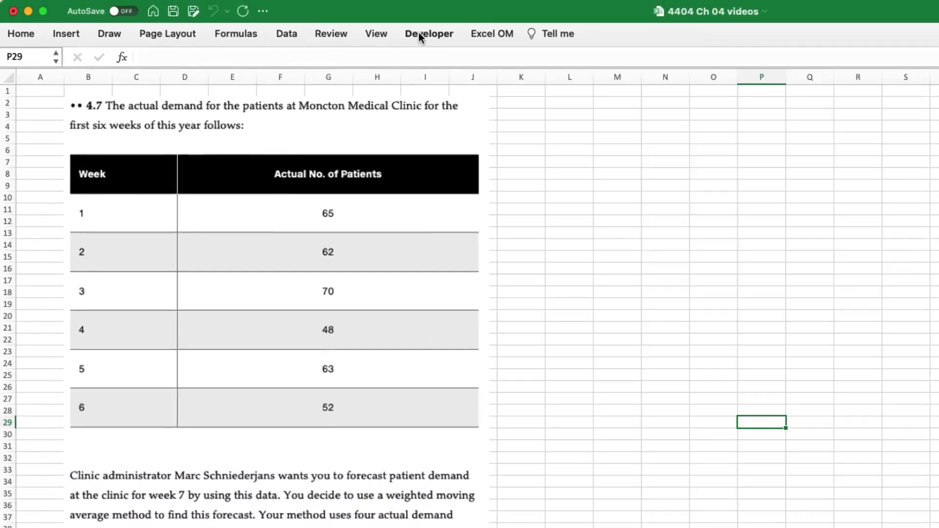
Choose the Weighted Moving Average model from Excel OM's By Chapter list.
{"action": "left_click", "coordinate": [492, 34]}
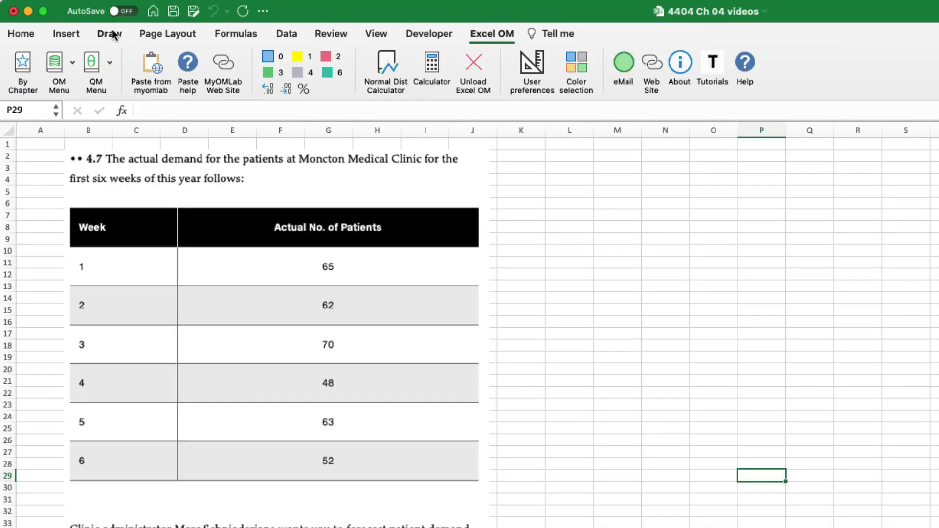
{"action": "left_click", "coordinate": [66, 36]}
{"action": "left_click", "coordinate": [492, 34]}
{"action": "left_click", "coordinate": [23, 66]}
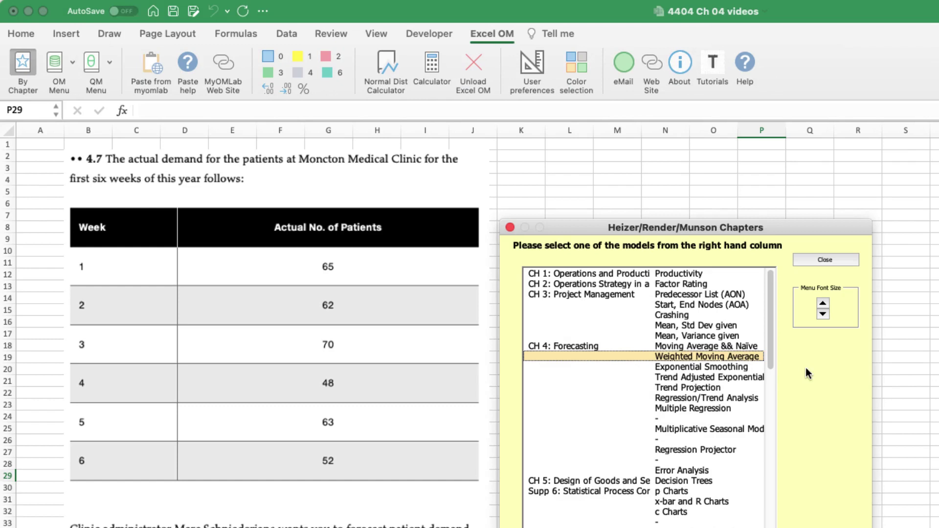
{"action": "left_click", "coordinate": [824, 259]}
Create sheet P4.7_WMA with 6 periods named Weeks, averaging 4 periods.
{"action": "left_click", "coordinate": [584, 347]}
{"action": "type", "text": "P"}
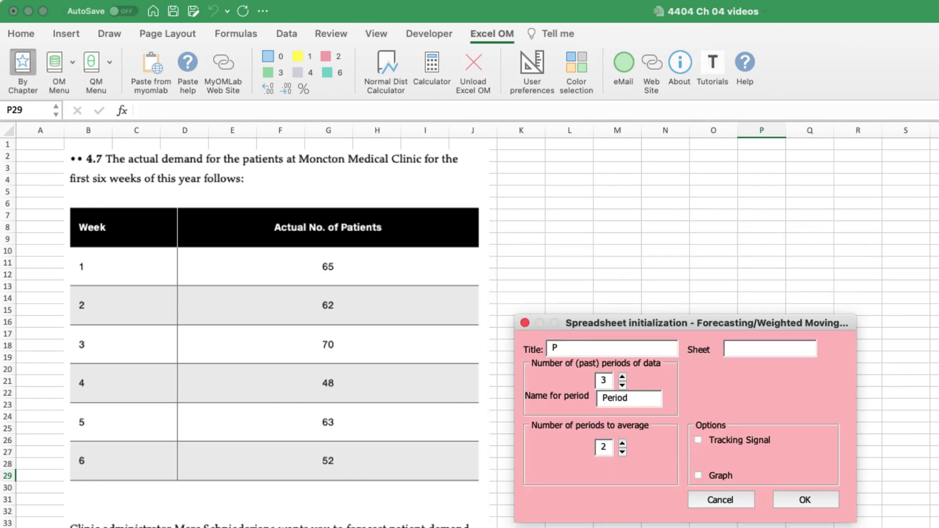
{"action": "type", "text": "4.7_WMA"}
{"action": "key", "text": "Tab"}
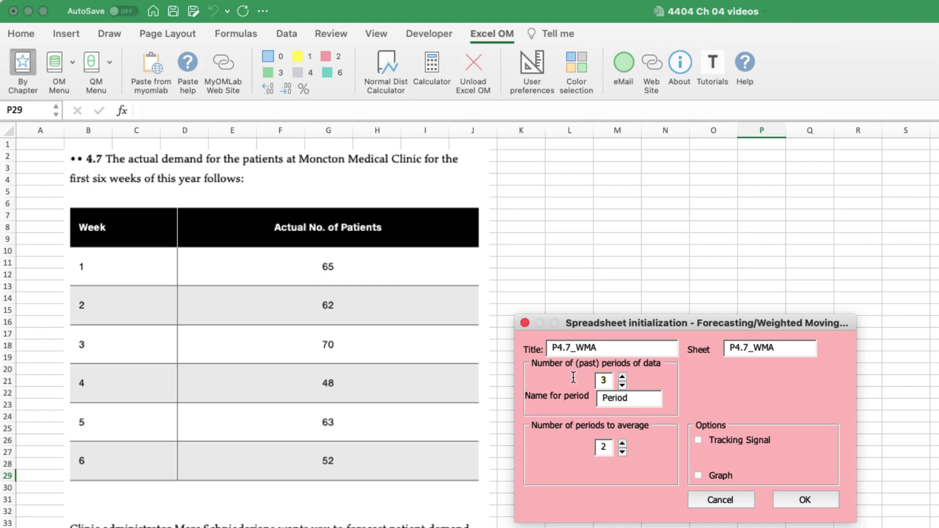
{"action": "type", "text": "6"}
{"action": "key", "text": "Tab"}
{"action": "type", "text": "Weeks"}
{"action": "left_click", "coordinate": [622, 444]}
{"action": "left_click", "coordinate": [622, 444]}
{"action": "left_click", "coordinate": [814, 501]}
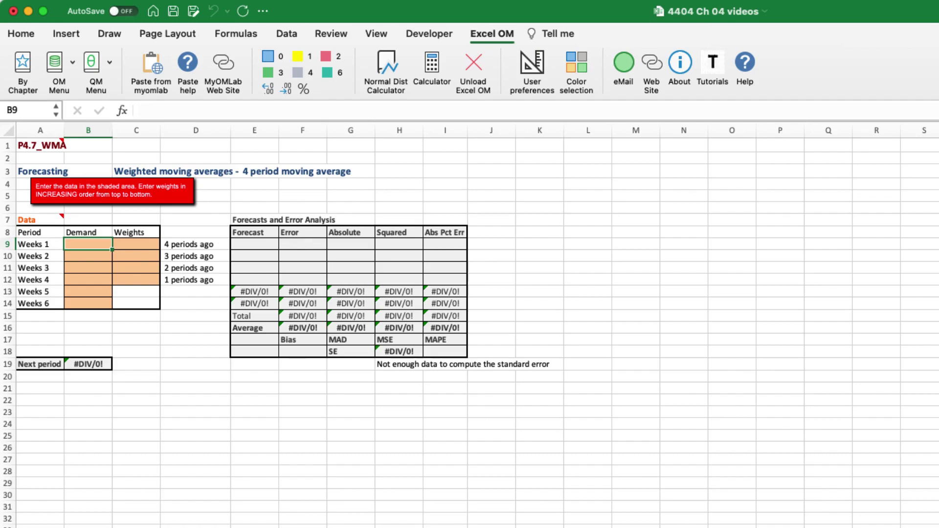
Enter weekly demand 65, 62, 70, 48, 63, 52 for weeks 1–6.
{"action": "scroll", "coordinate": [193, 289], "scroll_direction": "up", "scroll_amount": 5}
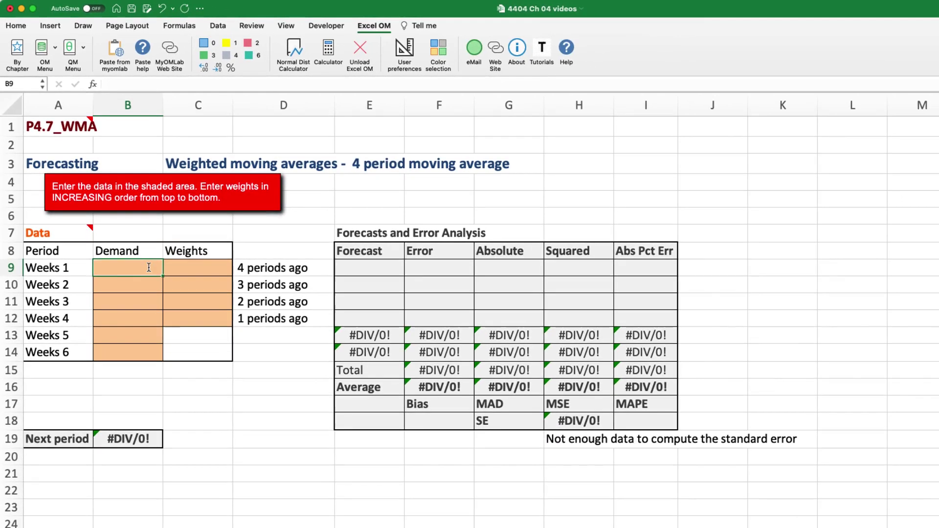
{"action": "type", "text": "65"}
{"action": "key", "text": "Return"}
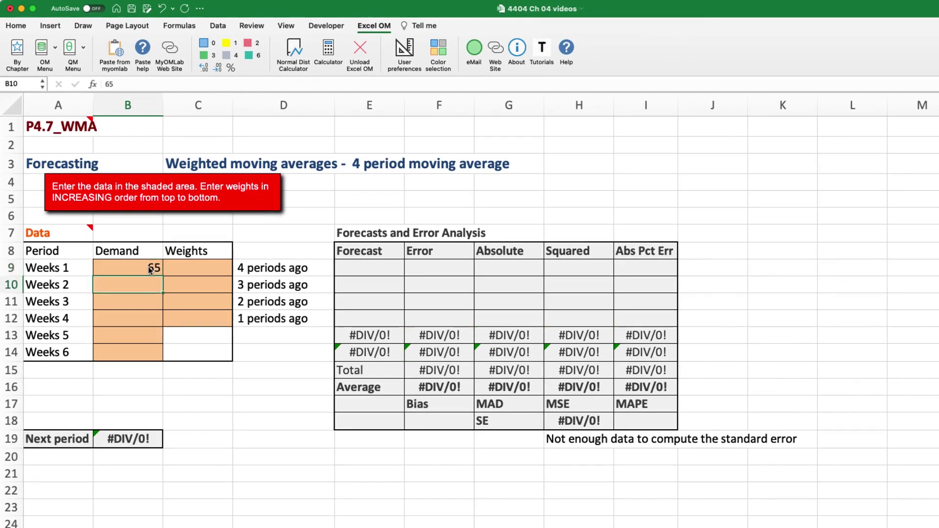
{"action": "type", "text": "62"}
{"action": "key", "text": "Return"}
{"action": "type", "text": "70"}
{"action": "key", "text": "Return"}
{"action": "type", "text": "48"}
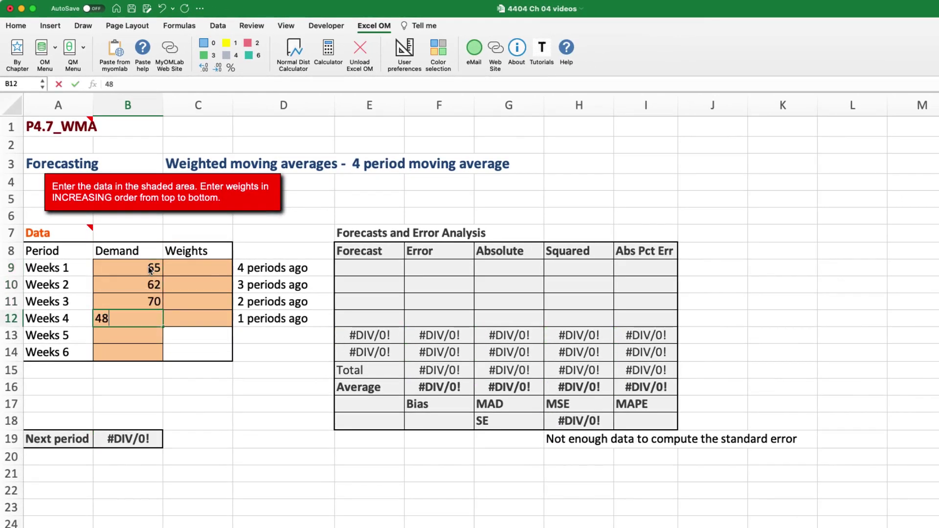
{"action": "key", "text": "Return"}
{"action": "type", "text": "63"}
{"action": "key", "text": "Return"}
{"action": "type", "text": "52"}
{"action": "key", "text": "Tab"}
Enter weights 0.333, 0.25, 0.25, 0.167 from most recent to four periods ago.
{"action": "key", "text": "Up"}
{"action": "key", "text": "Up"}
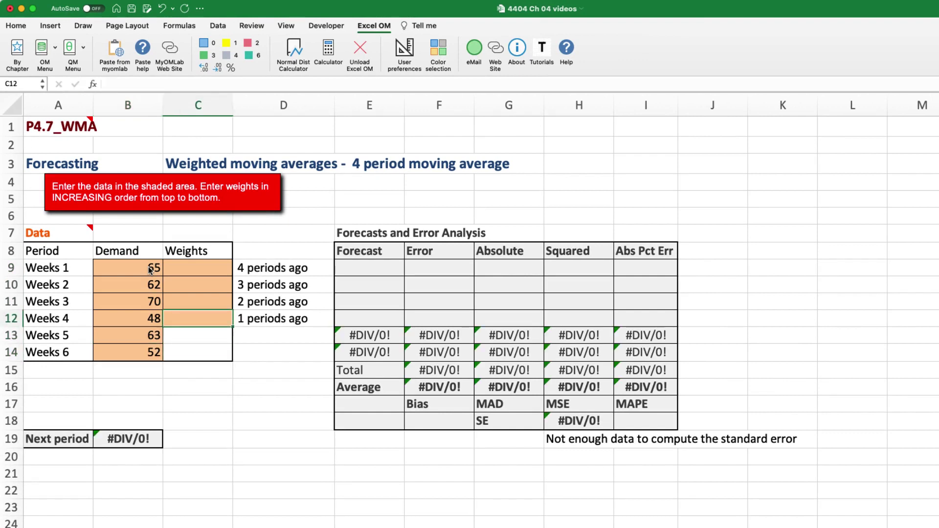
{"action": "type", "text": "0.333"}
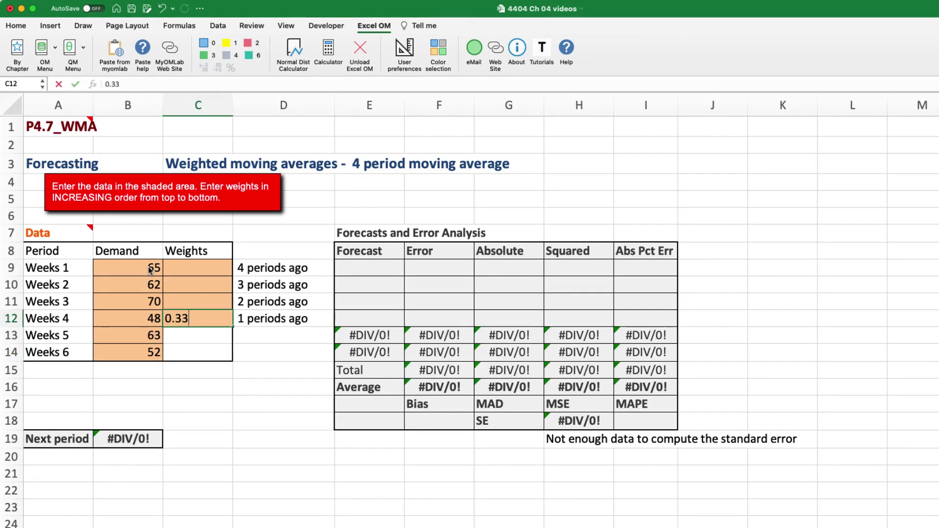
{"action": "key", "text": "Up"}
{"action": "type", "text": "0.205"}
{"action": "key", "text": "Up"}
{"action": "type", "text": "0."}
{"action": "key", "text": "Return"}
{"action": "type", "text": "0."}
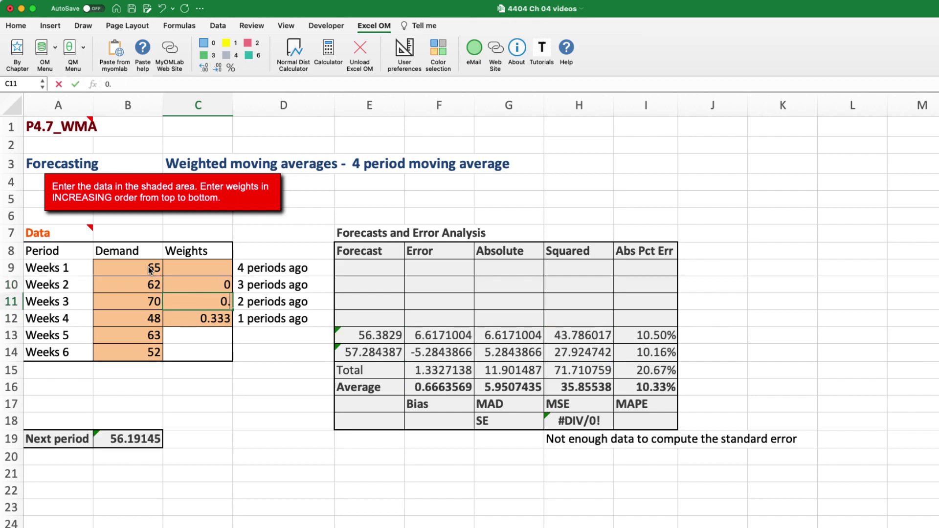
{"action": "type", "text": "25"}
{"action": "key", "text": "Up"}
{"action": "type", "text": "0.25"}
{"action": "key", "text": "Up"}
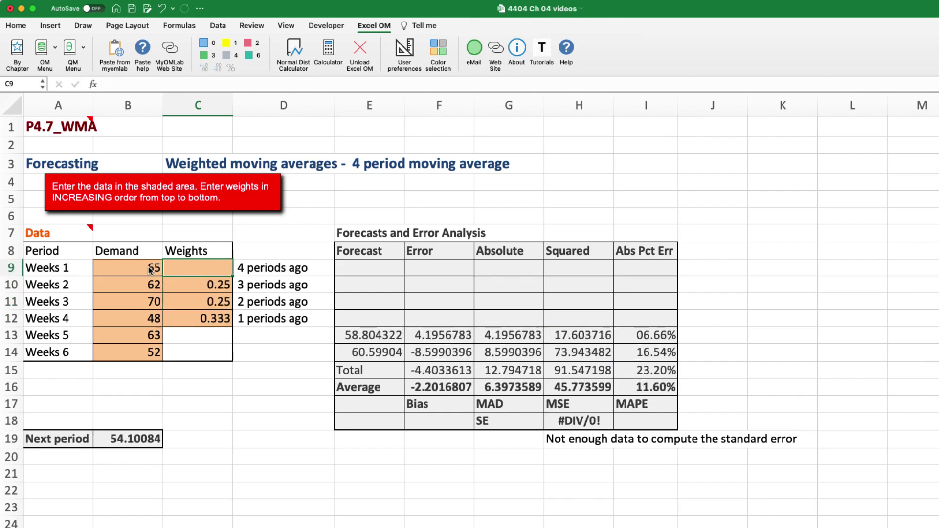
{"action": "type", "text": "0.167"}
{"action": "key", "text": "ctrl+Return"}
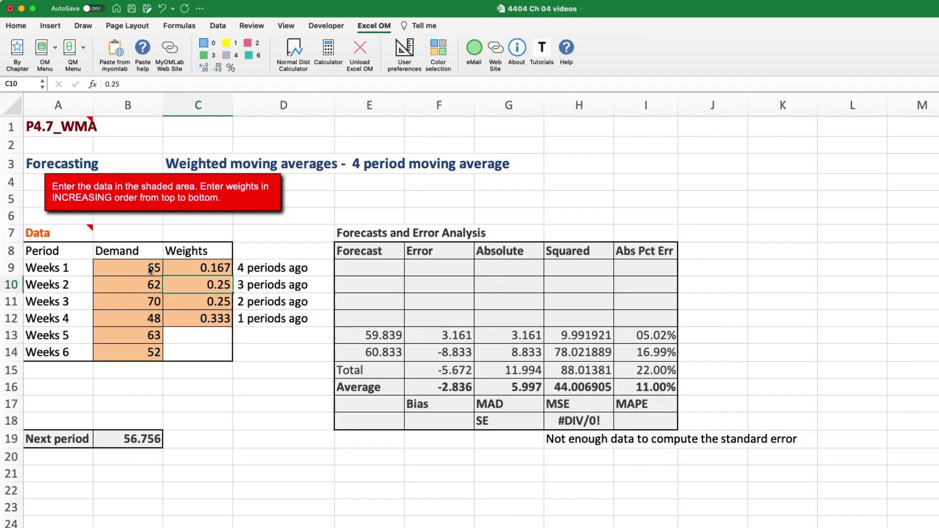
{"action": "key", "text": "shift+Down"}
{"action": "key", "text": "shift+Down"}
{"action": "key", "text": "shift+Down"}
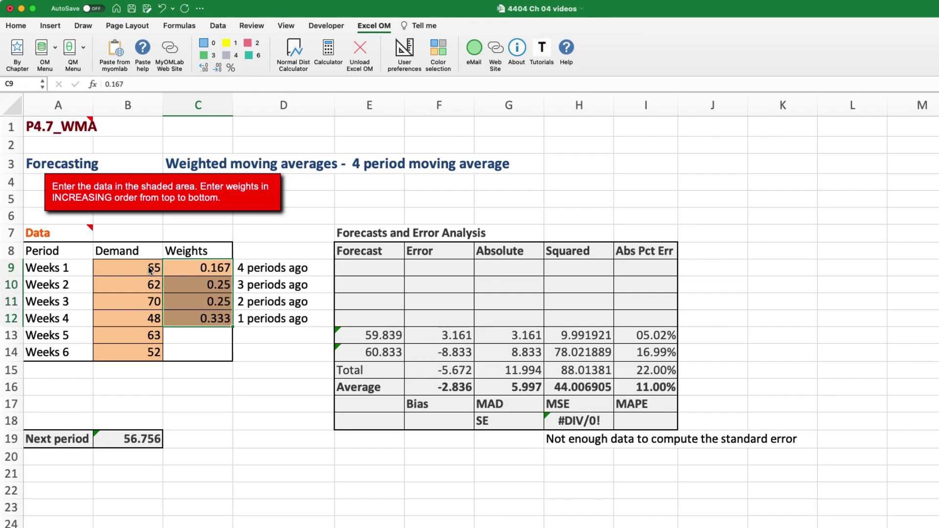
Highlight the next-period forecast row in yellow.
{"action": "left_click", "coordinate": [704, 455]}
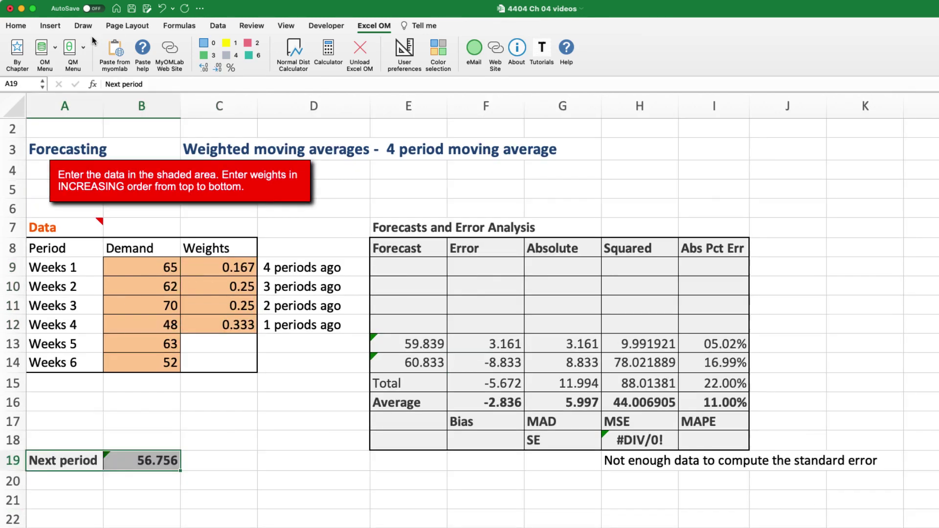
{"action": "left_click", "coordinate": [16, 25]}
{"action": "left_click", "coordinate": [179, 64]}
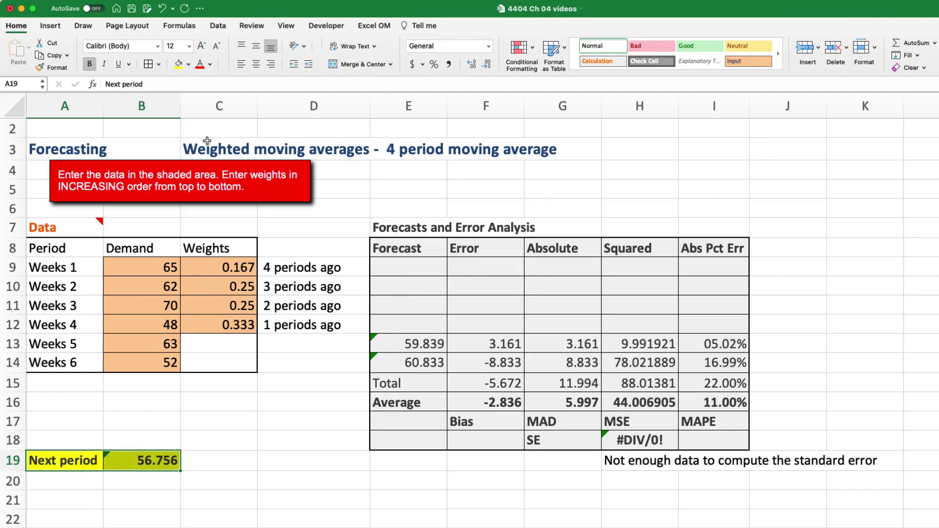
Record 56.756 as answer (a) in the summary block.
{"action": "left_click", "coordinate": [231, 513]}
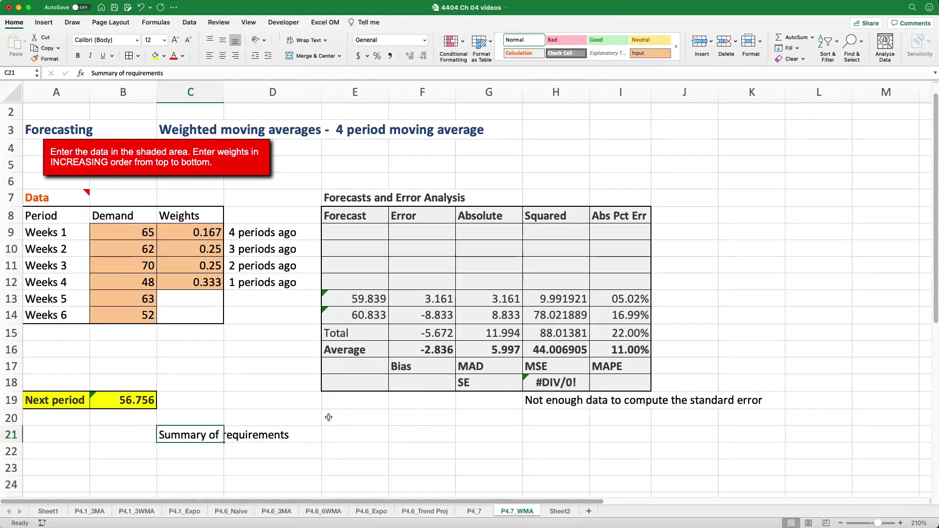
{"action": "scroll", "coordinate": [329, 417], "scroll_direction": "down", "scroll_amount": 1}
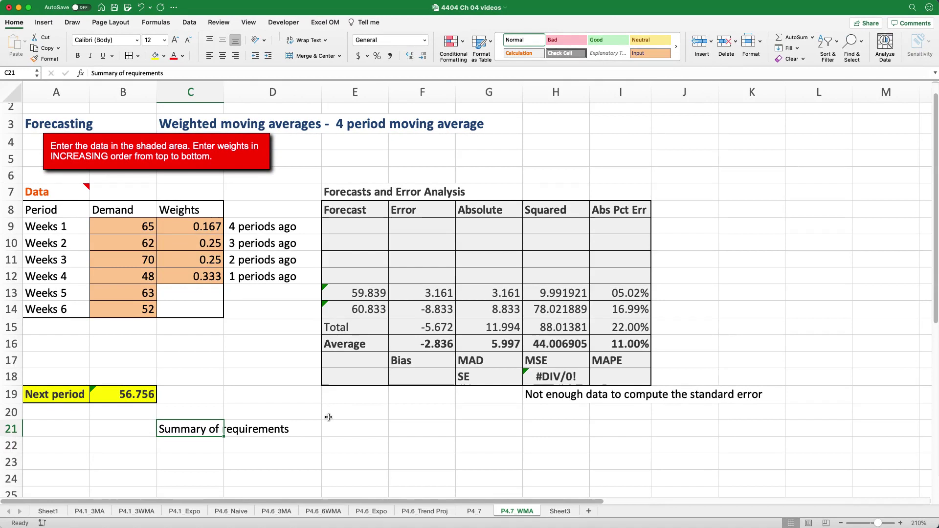
{"action": "key", "text": "Return"}
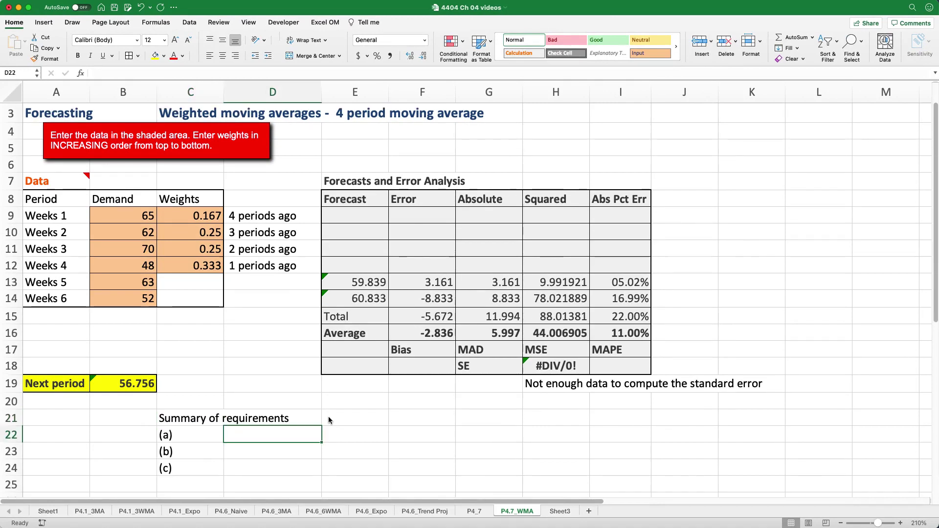
{"action": "type", "text": "56.756"}
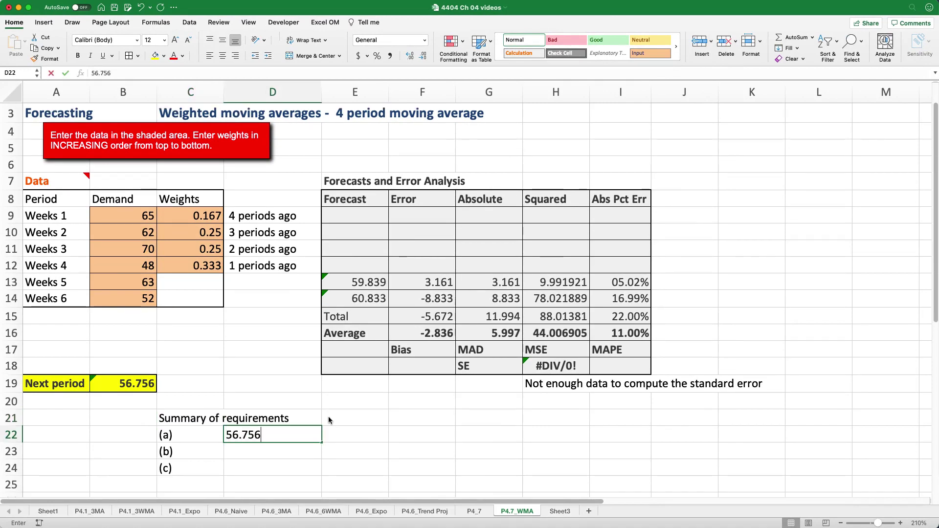
{"action": "key", "text": "Return"}
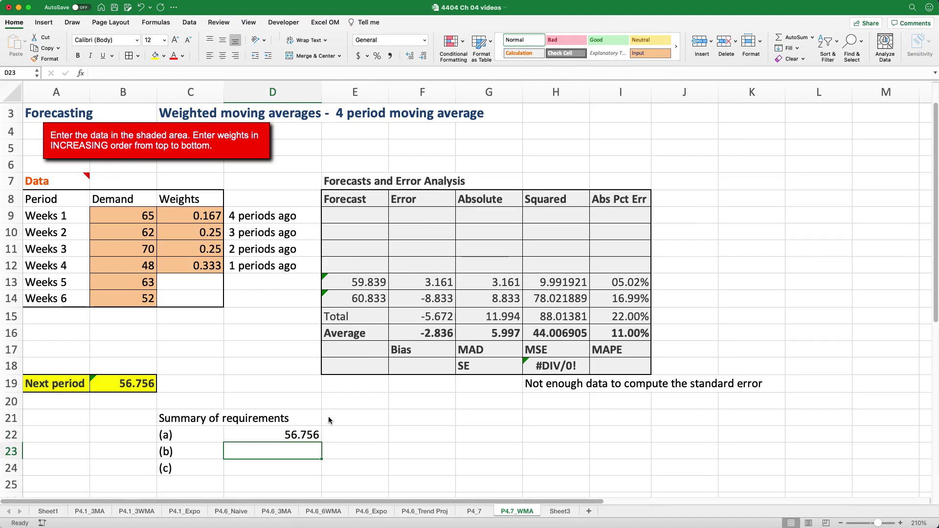
Change the weights to 10, 15, 15, 20 and record 56.75 as answer (b).
{"action": "left_click", "coordinate": [213, 264]}
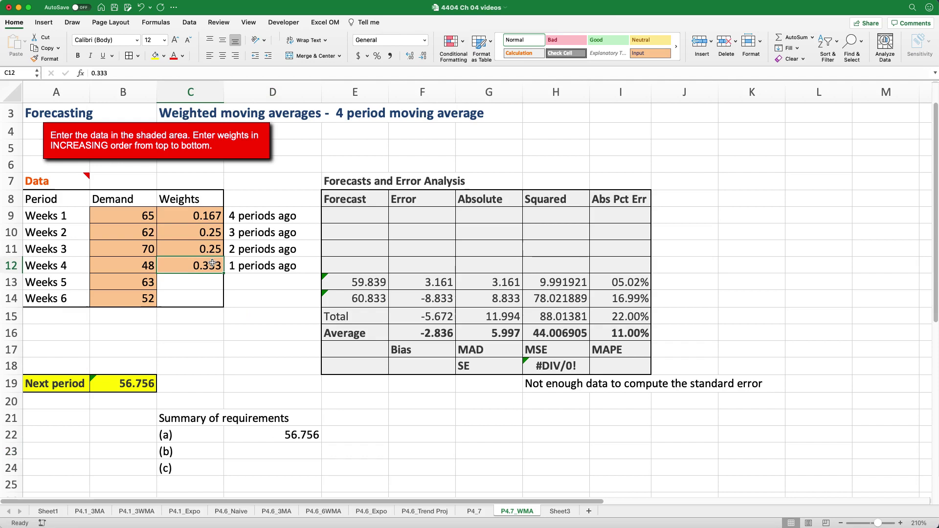
{"action": "type", "text": "20"}
{"action": "key", "text": "Up"}
{"action": "type", "text": "15"}
{"action": "key", "text": "Up"}
{"action": "type", "text": "15"}
{"action": "key", "text": "Up"}
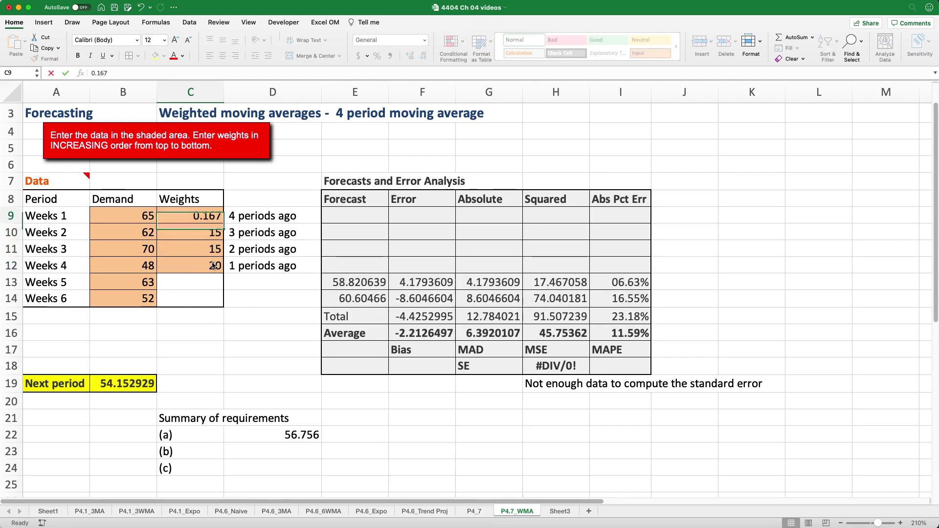
{"action": "type", "text": "10"}
{"action": "key", "text": "Return"}
{"action": "left_click", "coordinate": [283, 451]}
{"action": "type", "text": "56.75"}
{"action": "key", "text": "Return"}
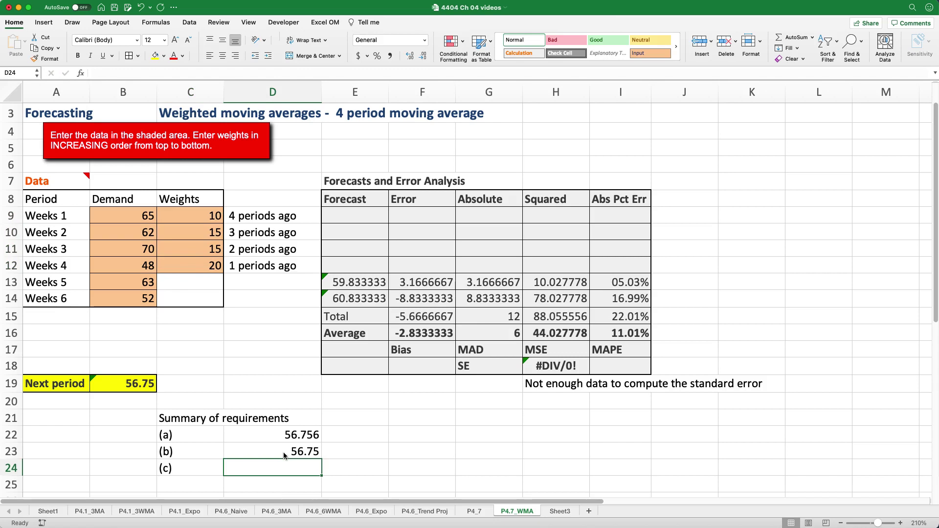
Change the weights to 0.1, 0.2, 0.3, 0.4 and record 56.3 as answer (c).
{"action": "left_click_drag", "start_coordinate": [206, 216], "coordinate": [206, 265]}
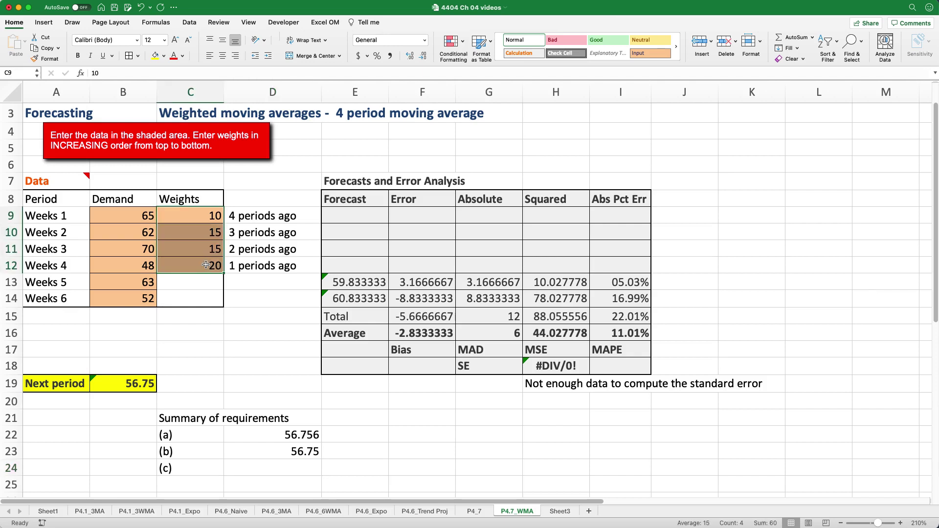
{"action": "left_click", "coordinate": [269, 468]}
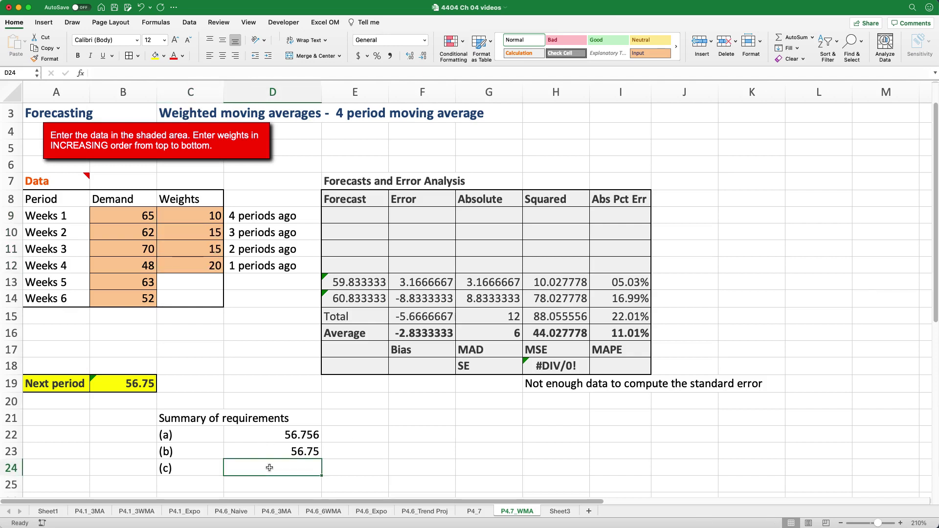
{"action": "left_click", "coordinate": [202, 270]}
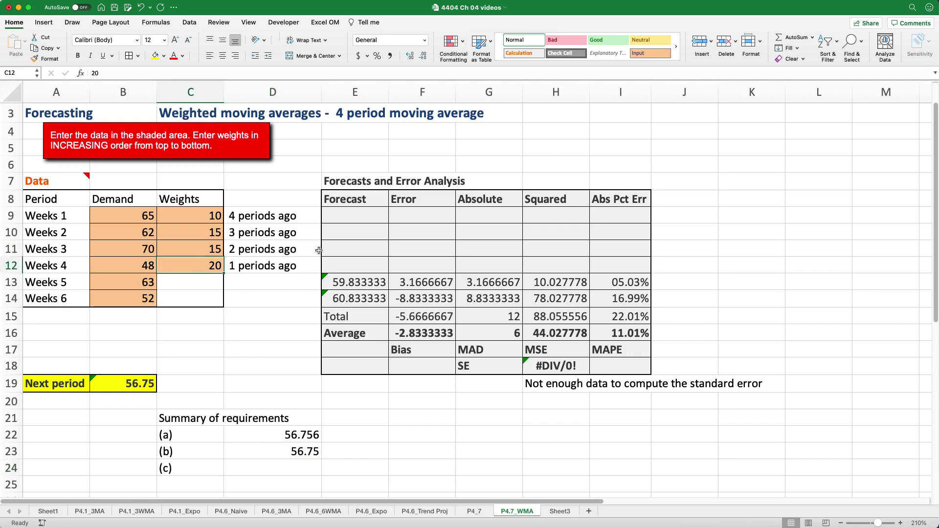
{"action": "type", "text": "0.4"}
{"action": "key", "text": "shift+Return"}
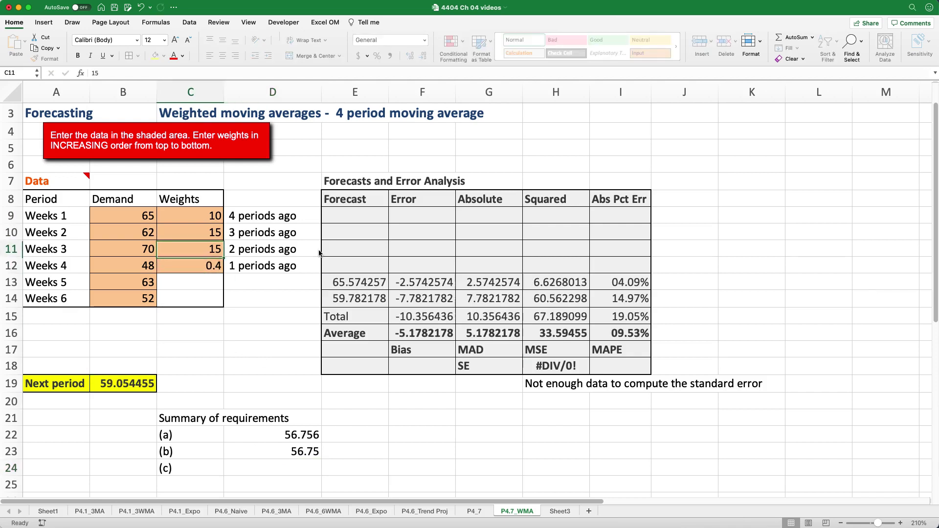
{"action": "type", "text": "0.3"}
{"action": "key", "text": "shift+Return"}
{"action": "type", "text": "0.2"}
{"action": "key", "text": "shift+Return"}
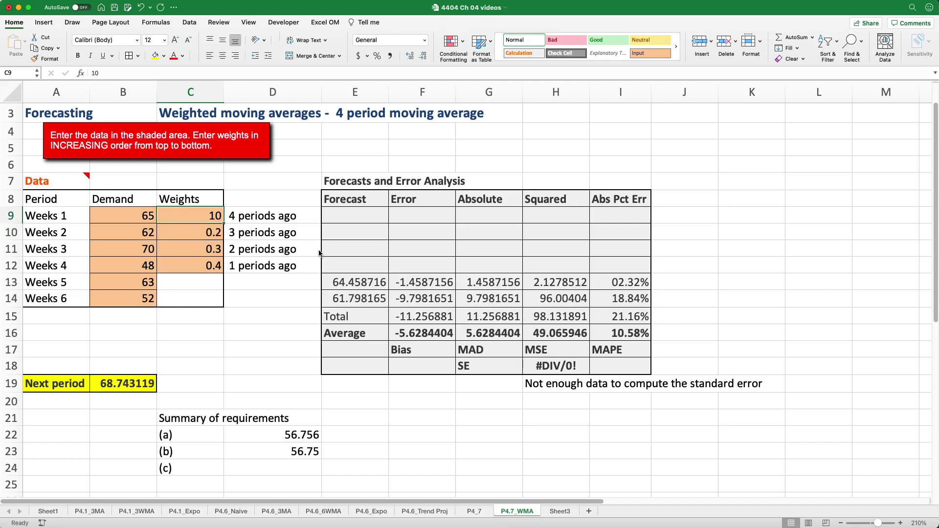
{"action": "type", "text": "0.1"}
{"action": "key", "text": "Return"}
{"action": "key", "text": "Return"}
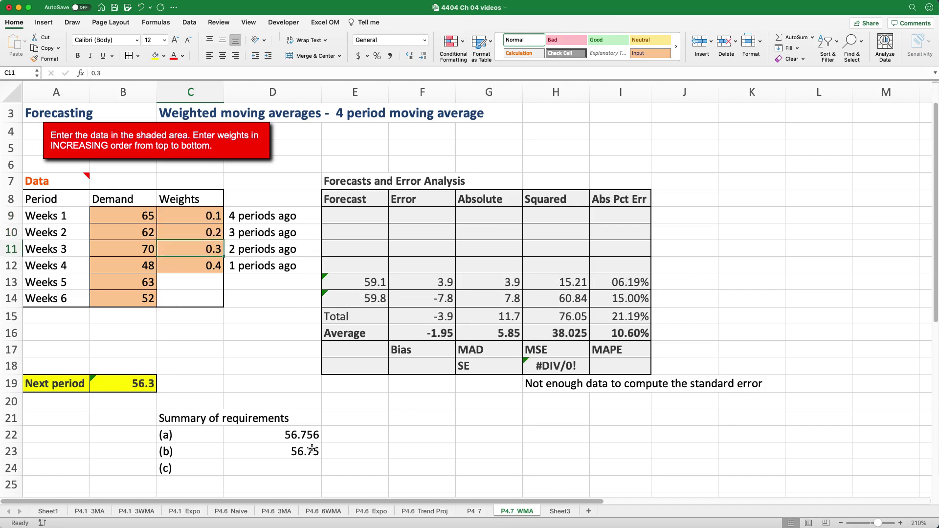
{"action": "left_click", "coordinate": [299, 470]}
{"action": "type", "text": "56."}
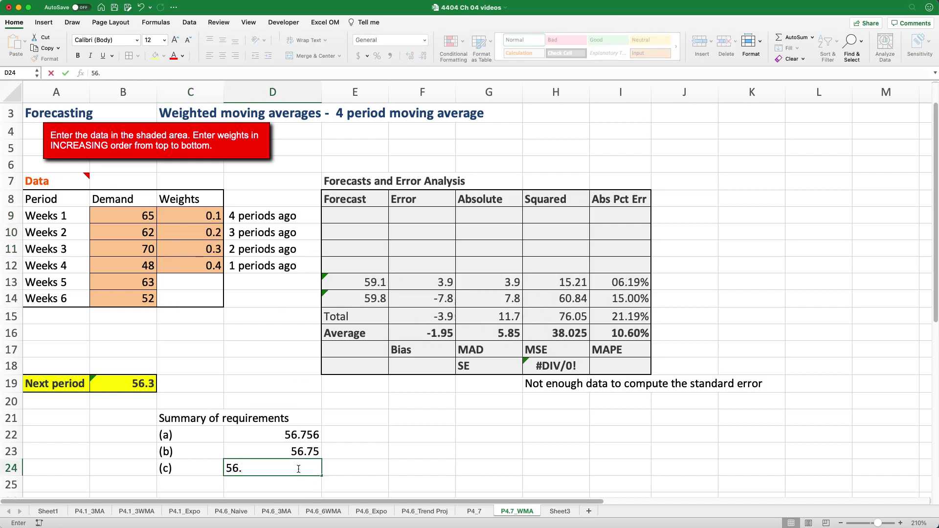
{"action": "type", "text": "3"}
{"action": "key", "text": "Return"}
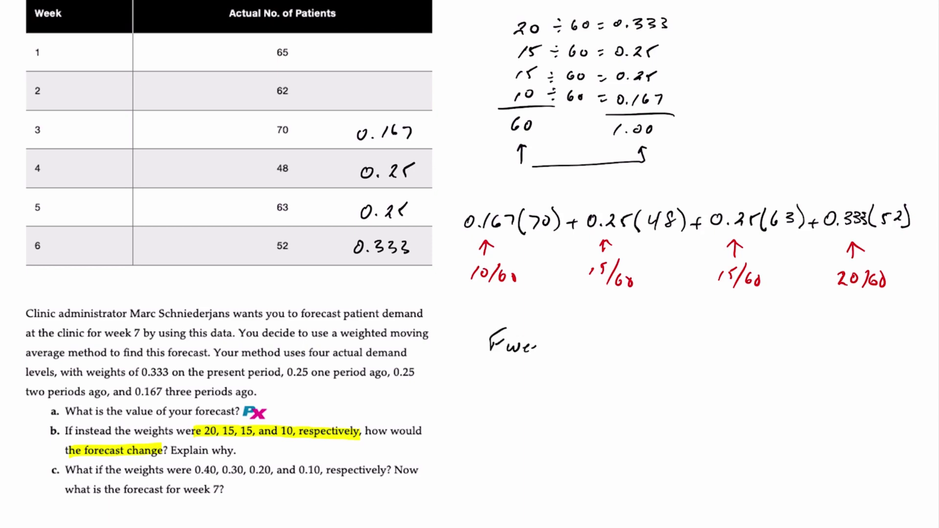
Handwrite the 'F week 7 =' label and begin the forecast result below the fractions.
{"action": "left_click_drag", "start_coordinate": [542, 341], "coordinate": [542, 353]}
{"action": "left_click_drag", "start_coordinate": [549, 345], "coordinate": [563, 353]}
{"action": "left_click_drag", "start_coordinate": [587, 344], "coordinate": [596, 342]}
{"action": "left_click_drag", "start_coordinate": [588, 350], "coordinate": [626, 345]}
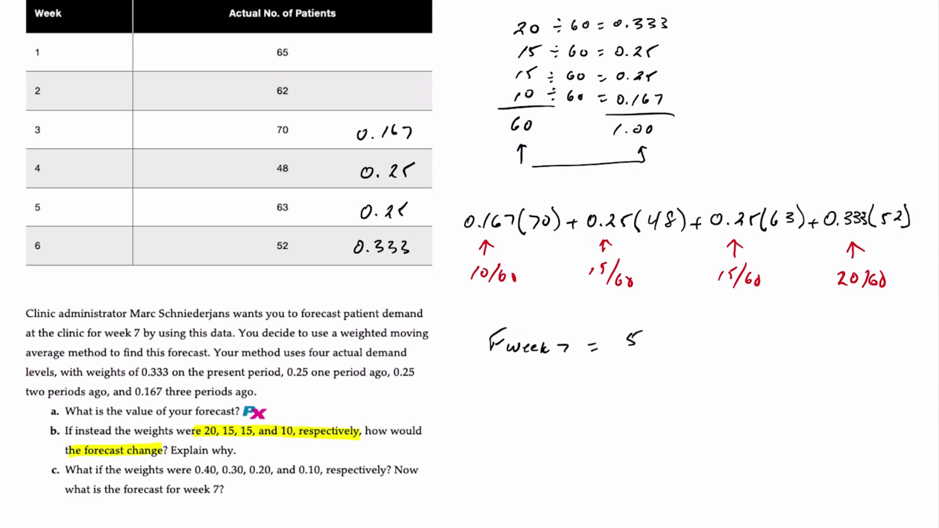